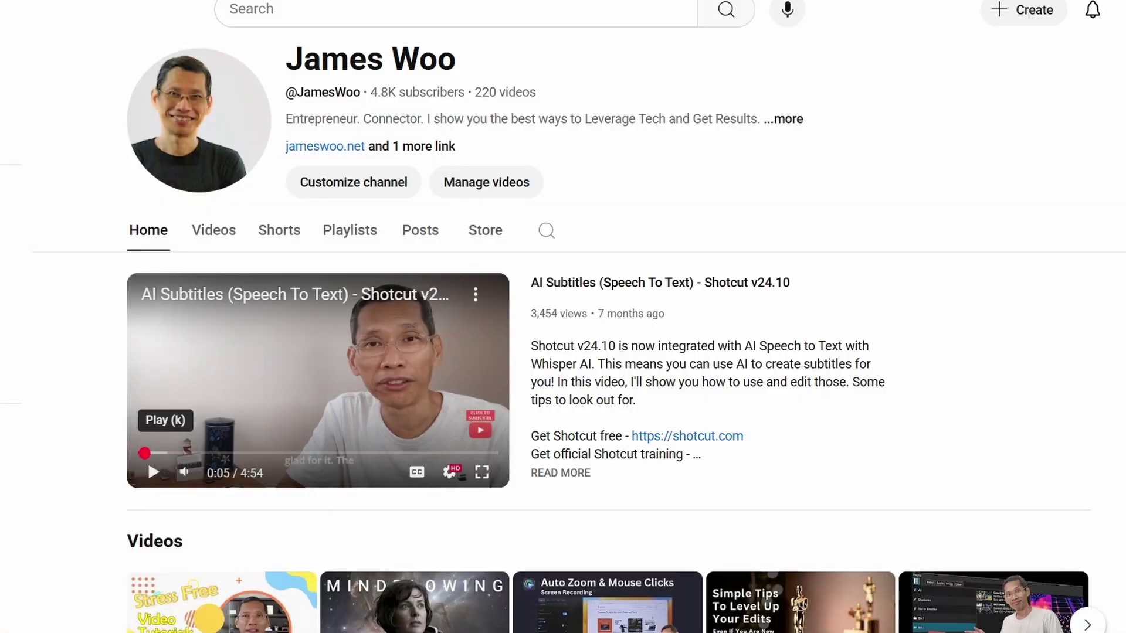
Scroll down to the tracks and toggle the V2 text track's visibility
scroll(564, 329, down, 1)
scroll(563, 352, down, 5)
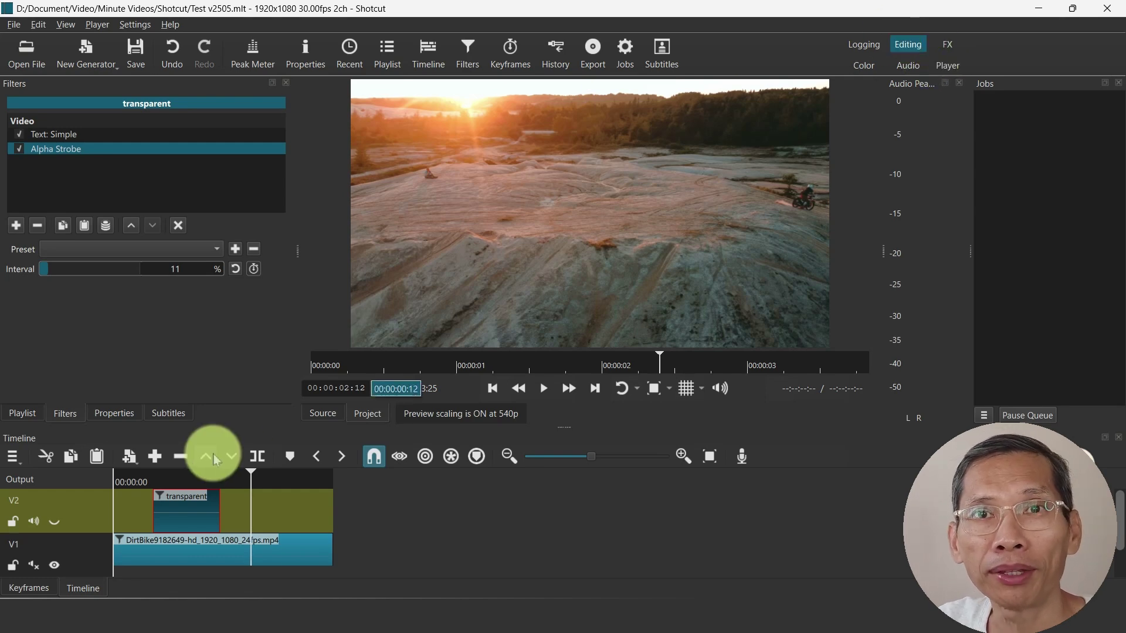
click(54, 521)
click(158, 480)
Preview the strobing text over the dirt-bike footage from just before it appears
click(135, 479)
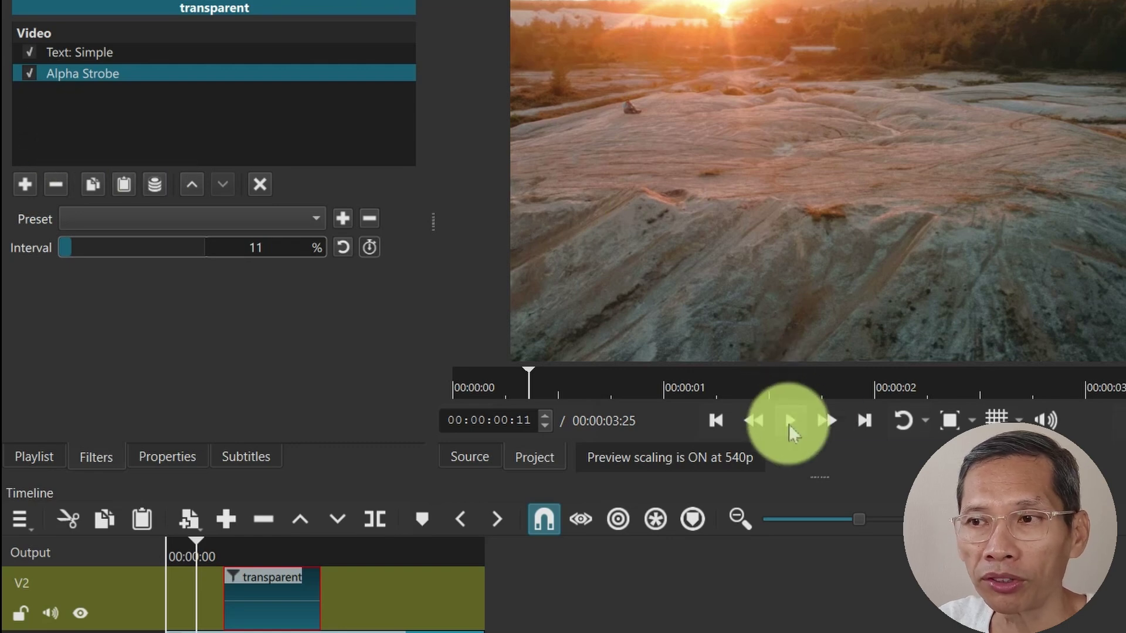
click(790, 420)
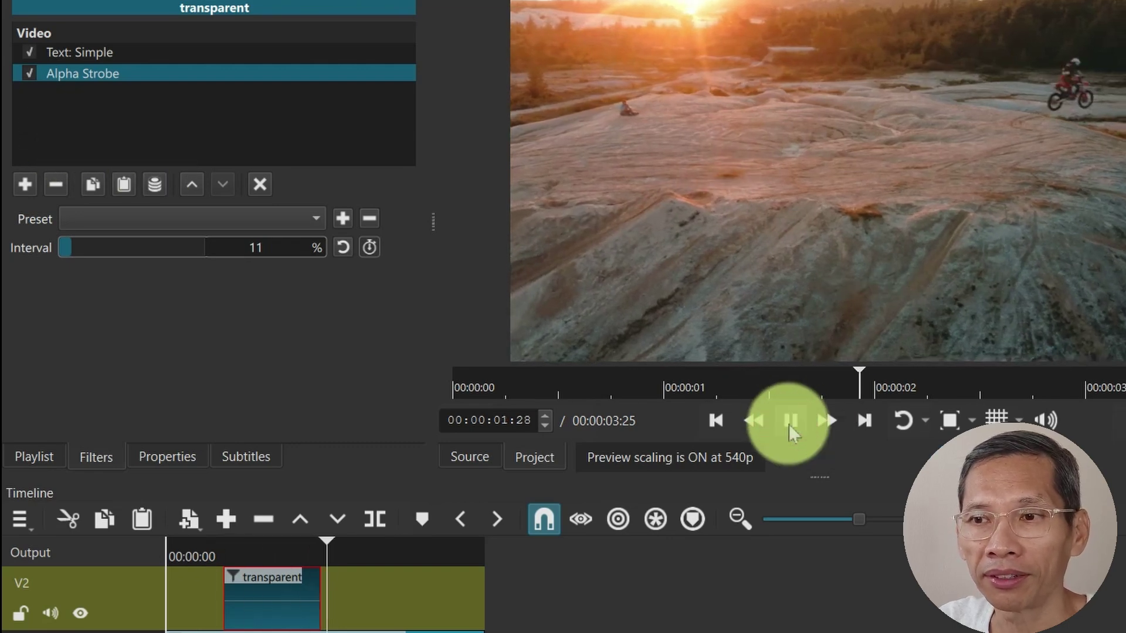
click(790, 422)
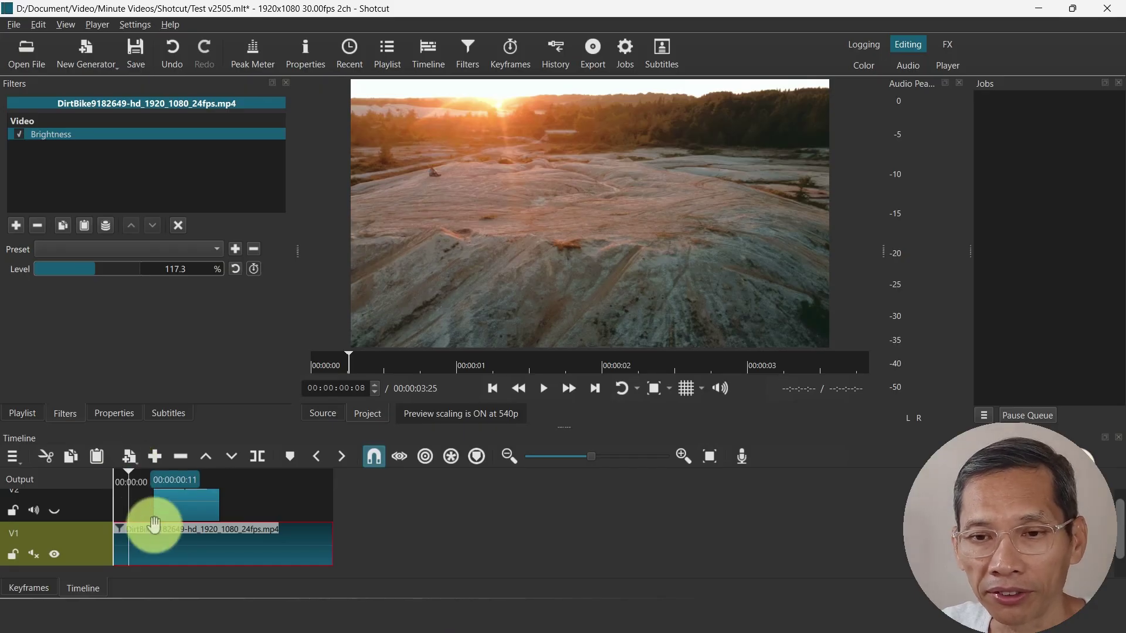
Insert a freeze frame of the dirt bike mid-jump and play it back
drag(130, 471, 182, 469)
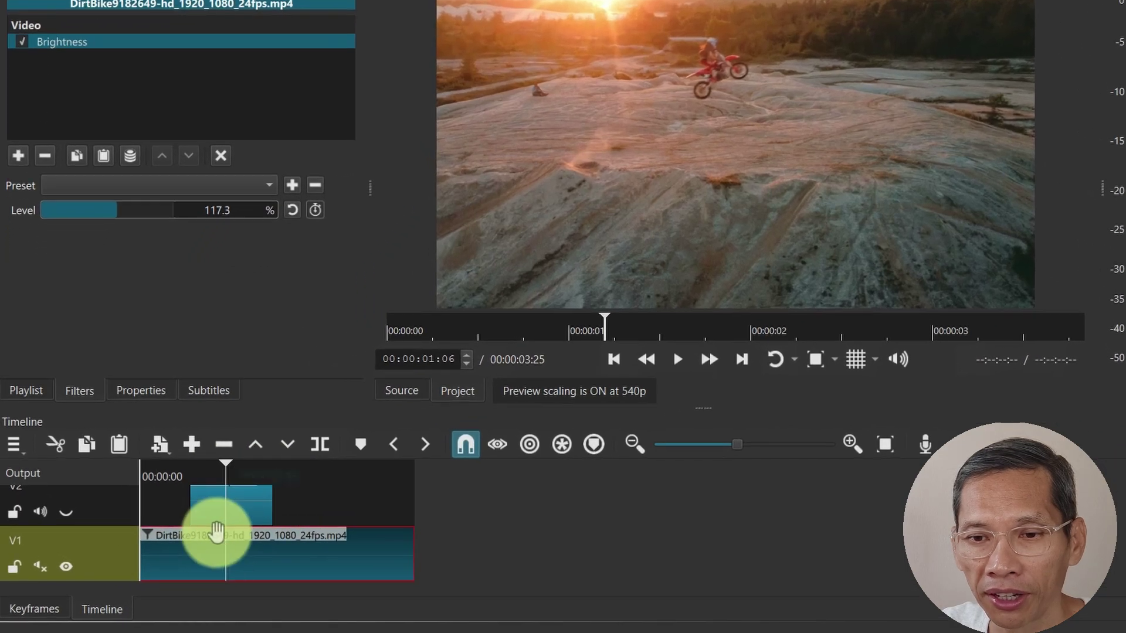
right_click(179, 544)
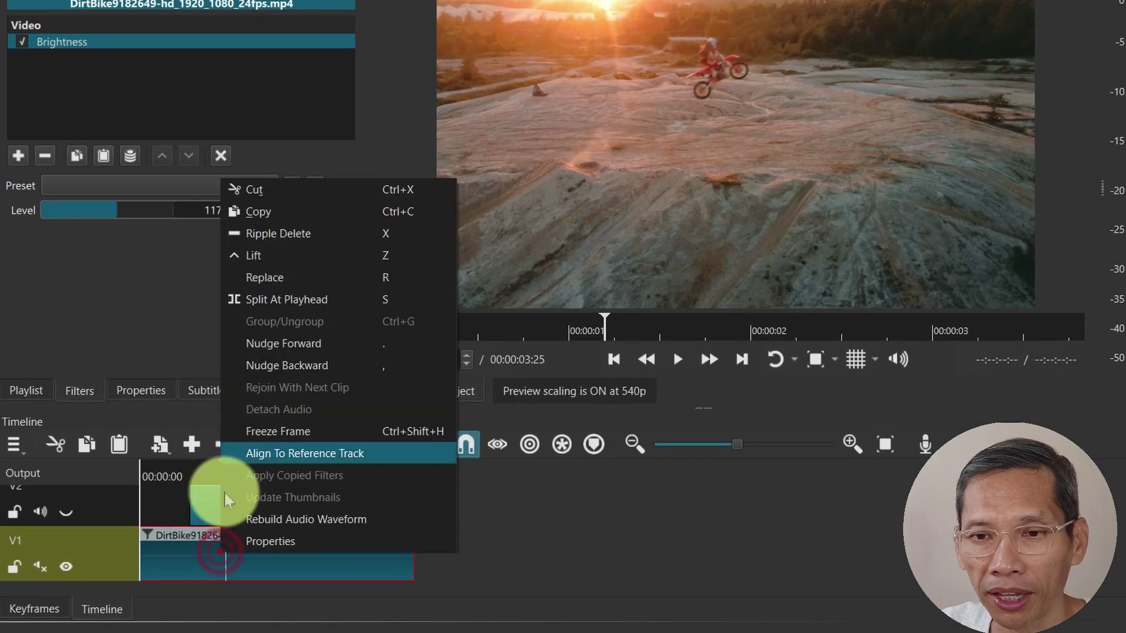
click(287, 431)
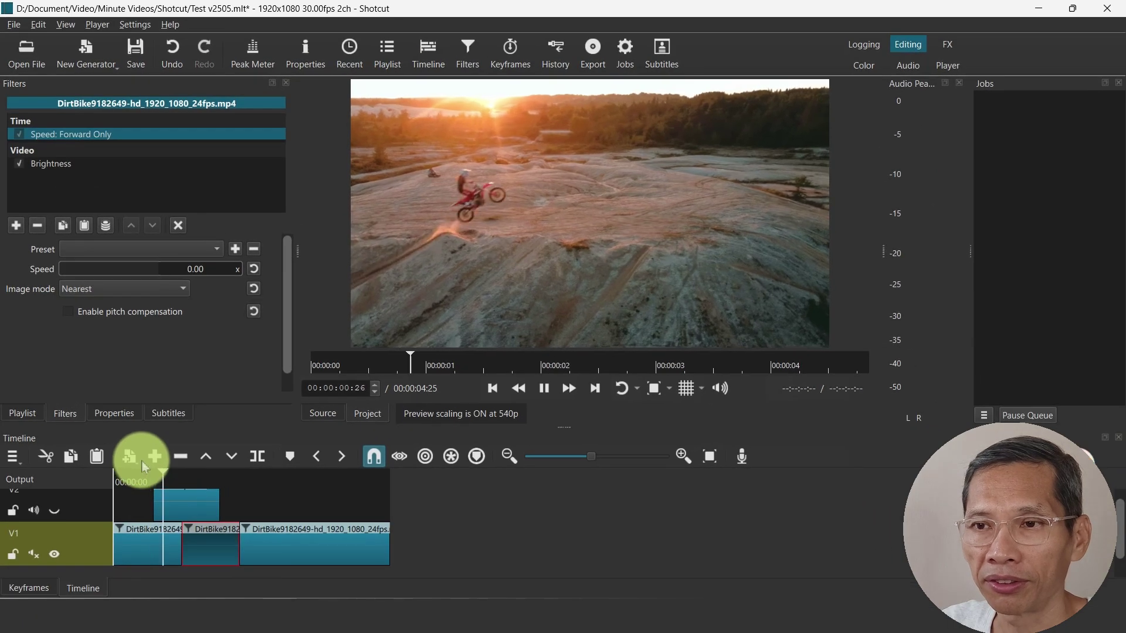
key(space)
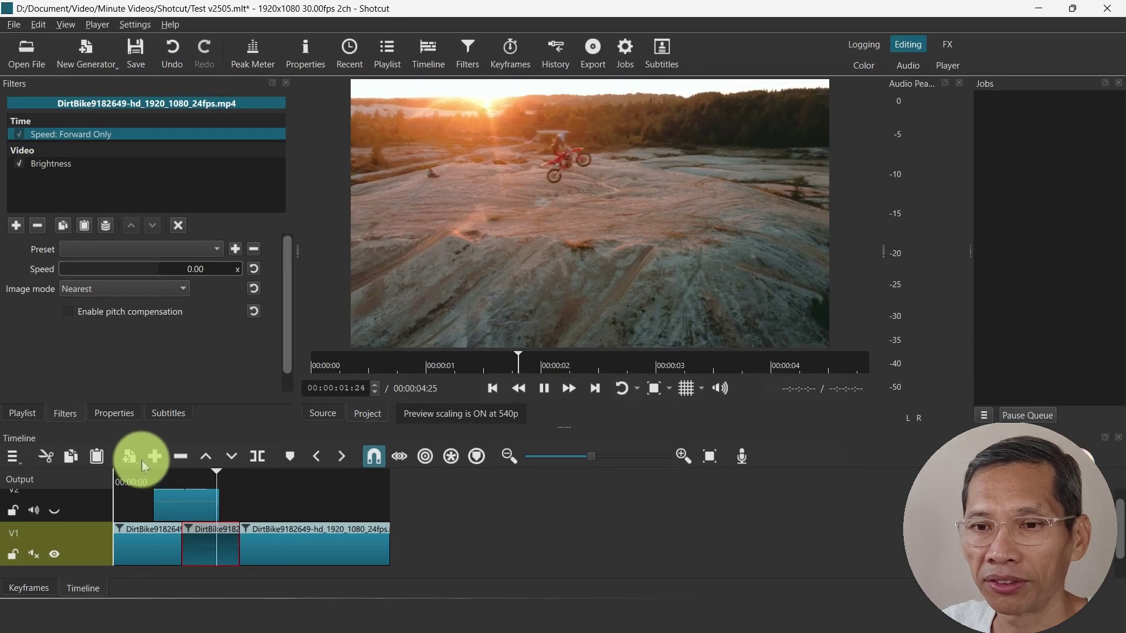
click(178, 483)
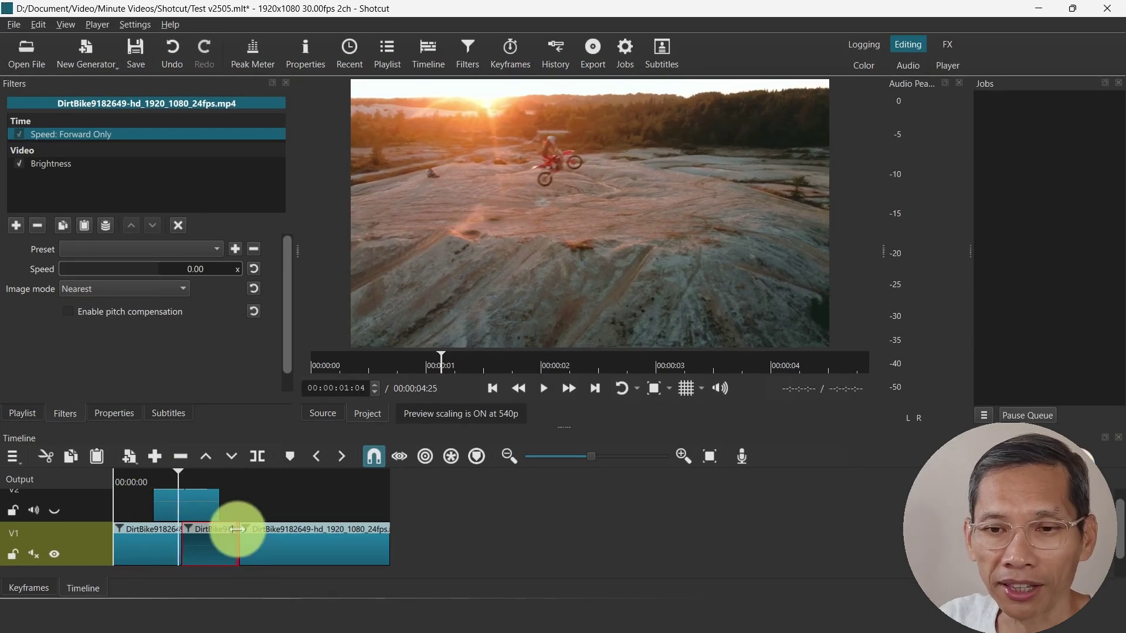
Trim the freeze-frame clip shorter, select the following clip, and show the Playlist
drag(237, 544, 218, 544)
click(293, 552)
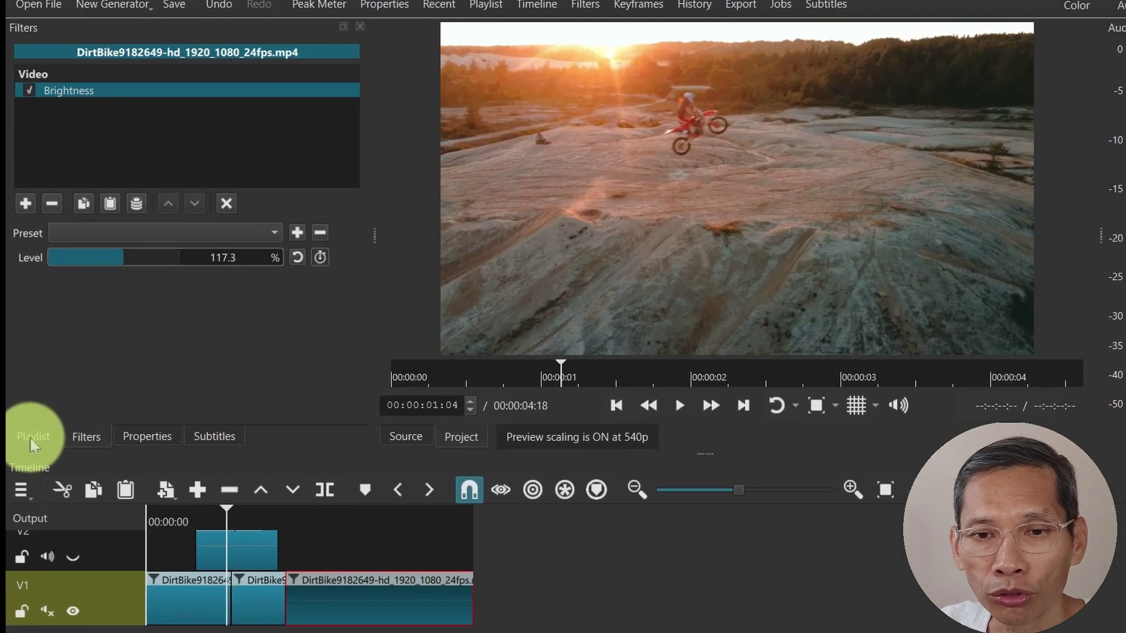
click(21, 414)
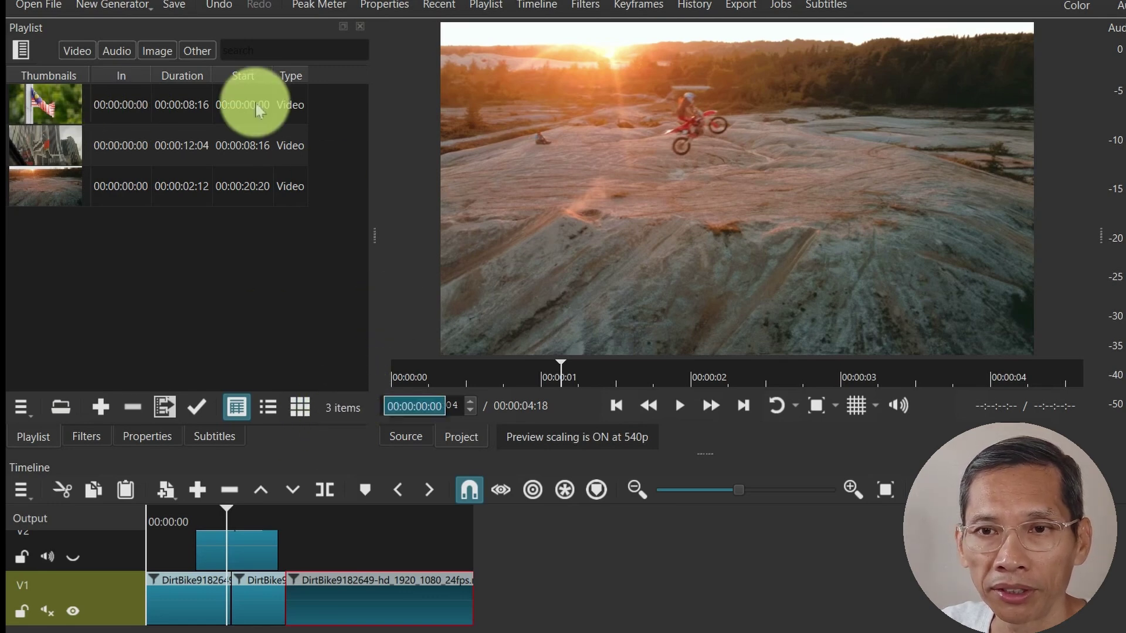
Delete the 00:00:12:04-long second entry from the playlist, leaving two videos
click(176, 149)
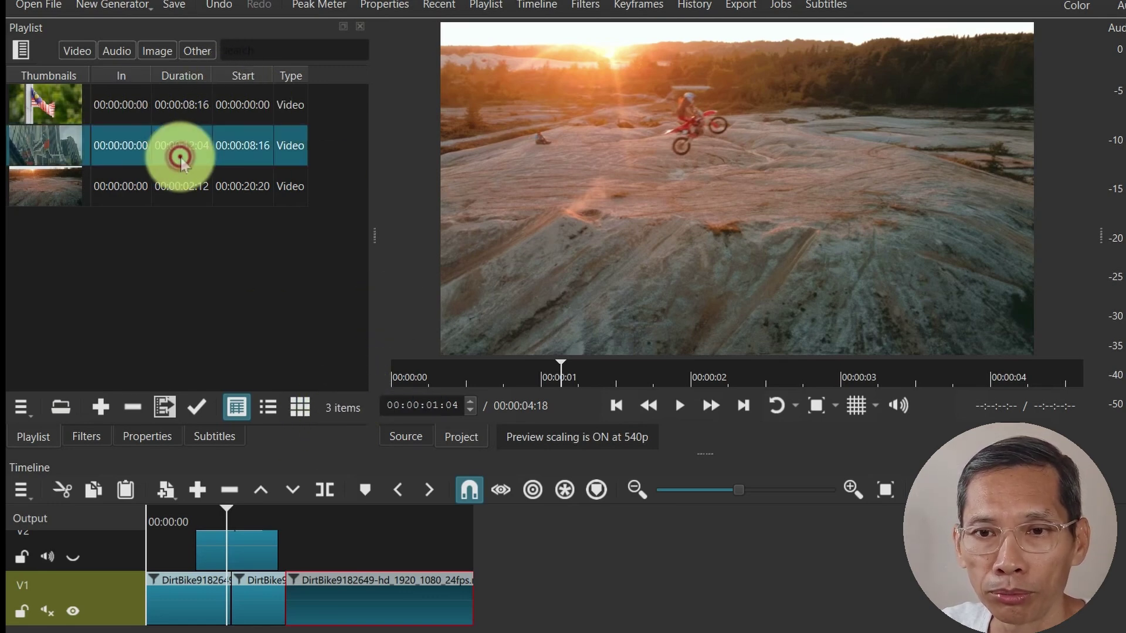
click(134, 408)
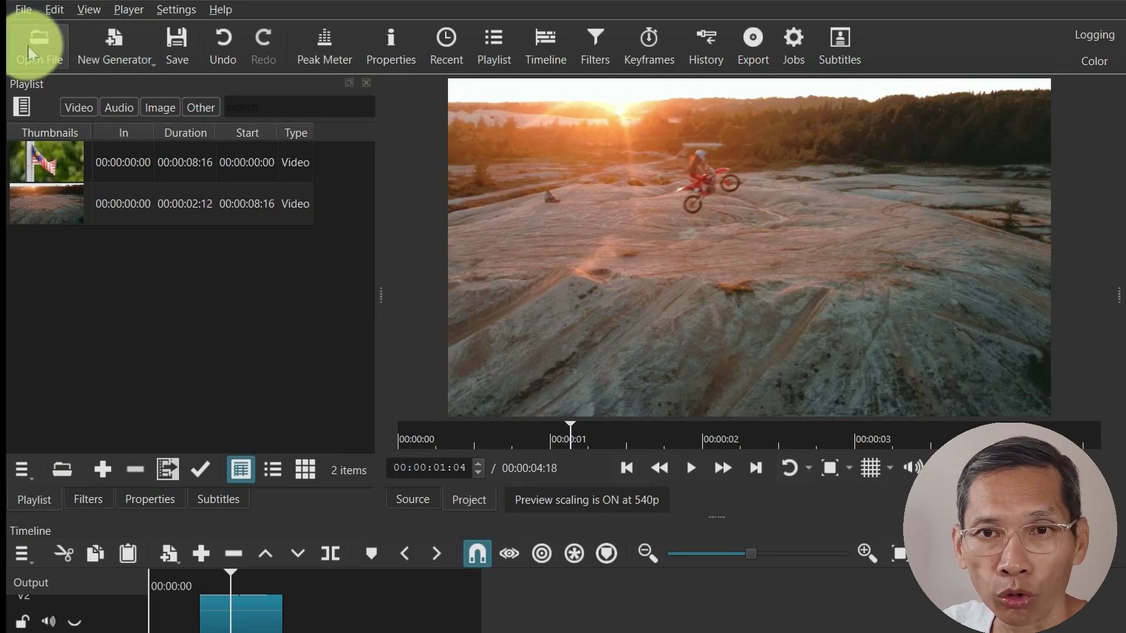
Append a Color Bars generator clip at the end of the V1 track
click(121, 50)
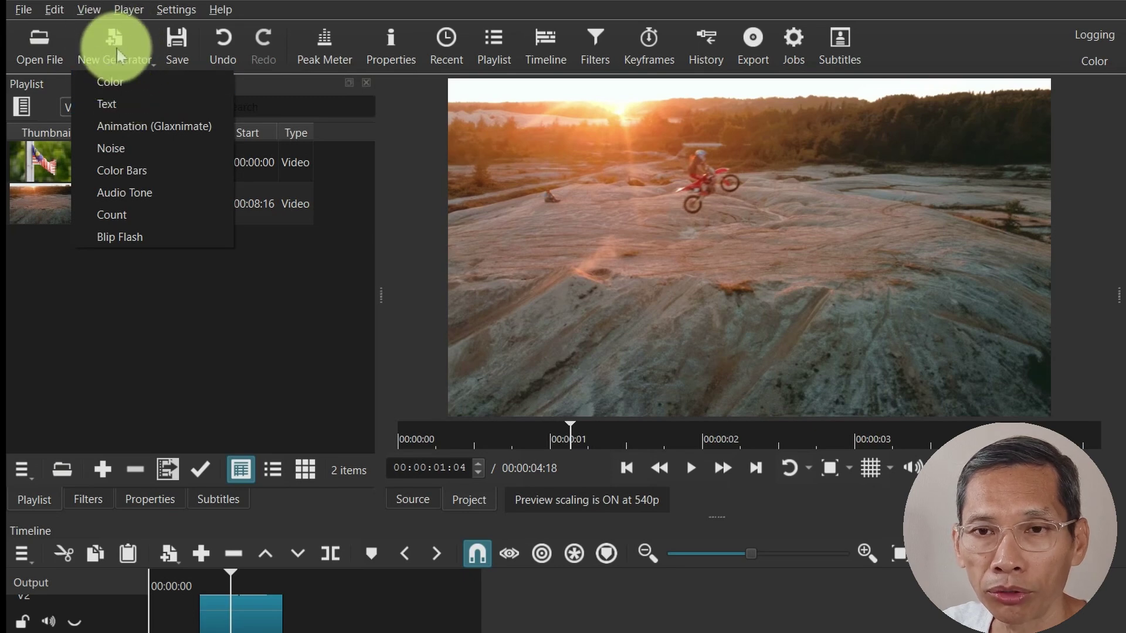
click(78, 346)
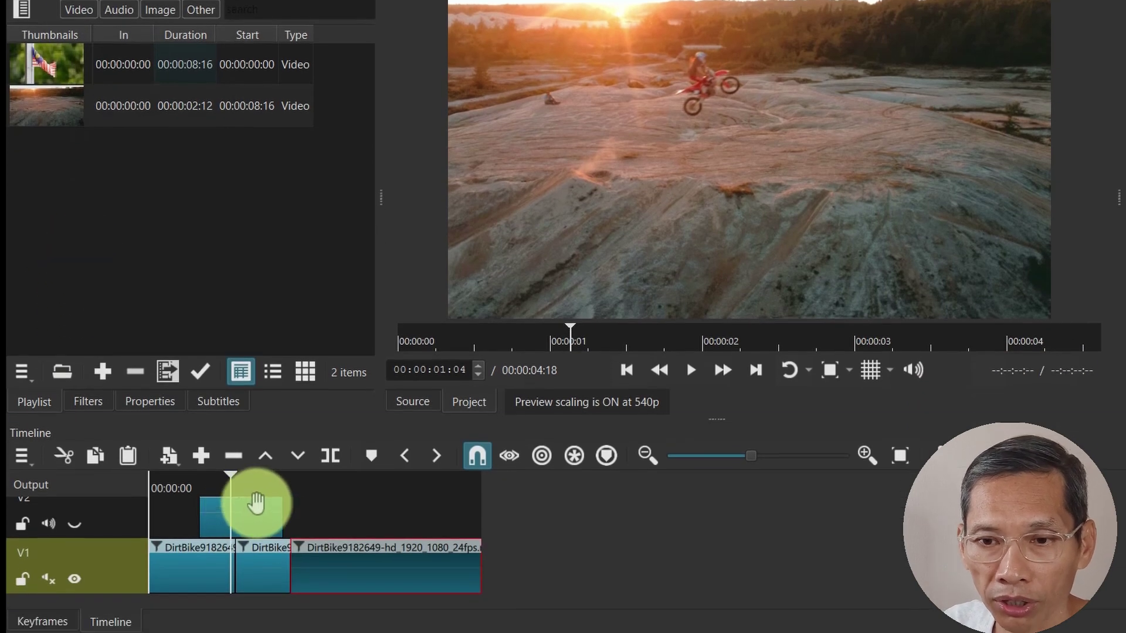
click(472, 487)
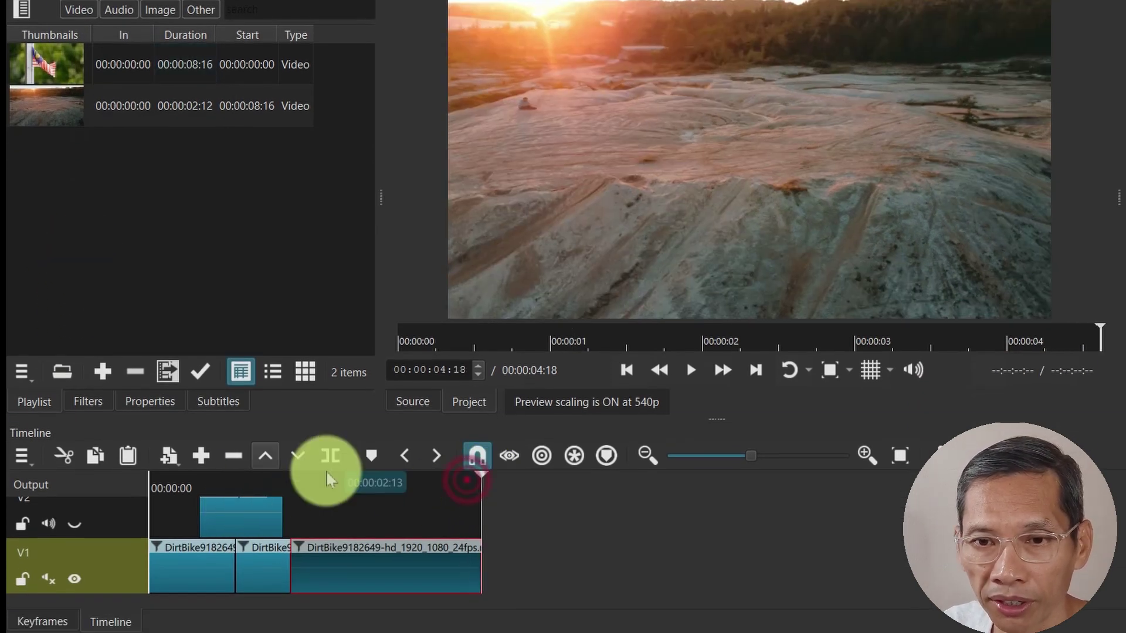
click(170, 456)
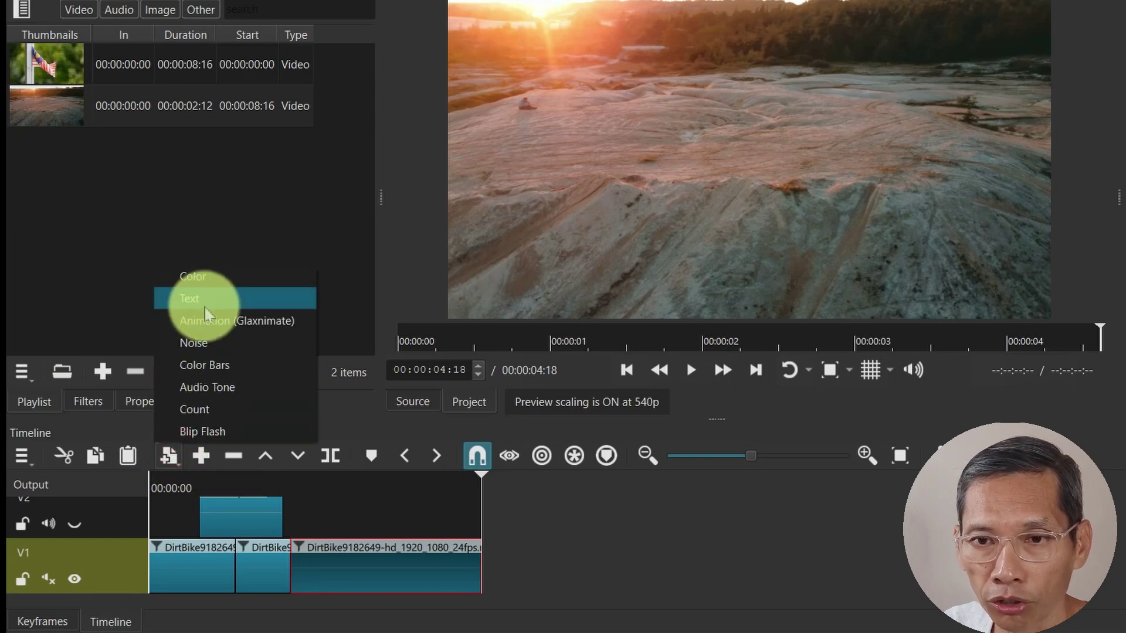
click(211, 366)
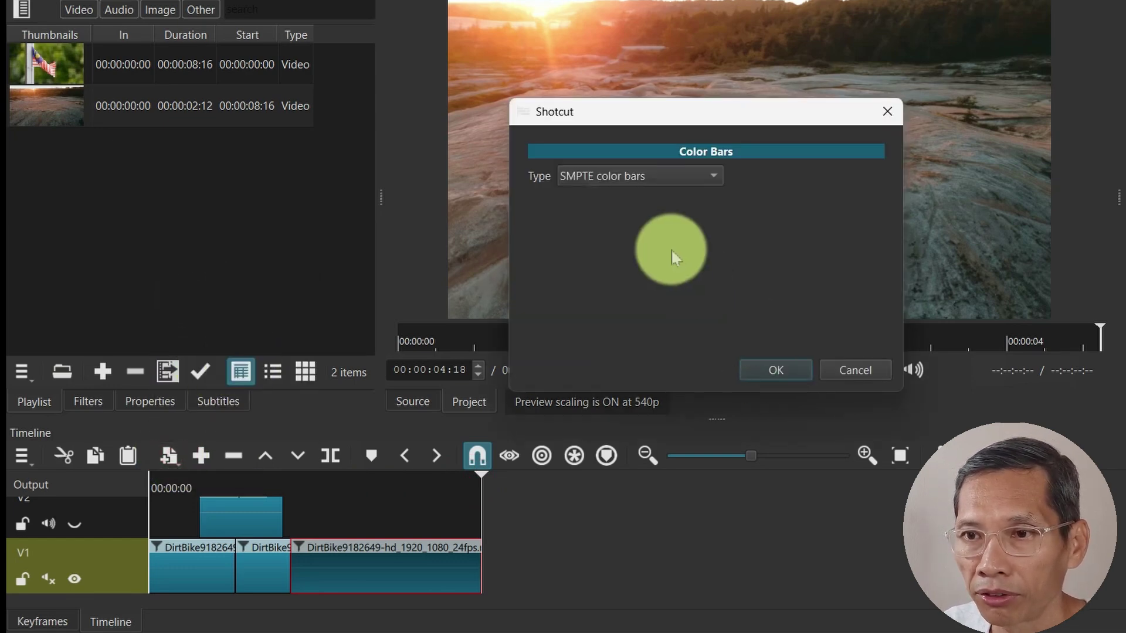
click(793, 374)
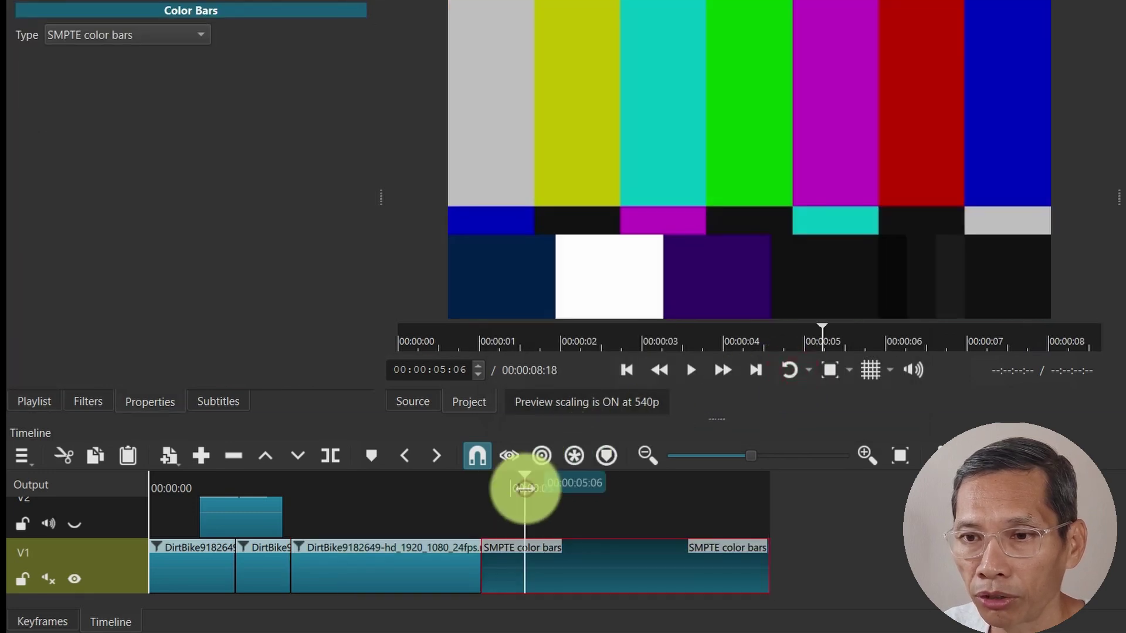
Change the color bars pattern to Philips PM5544
click(531, 484)
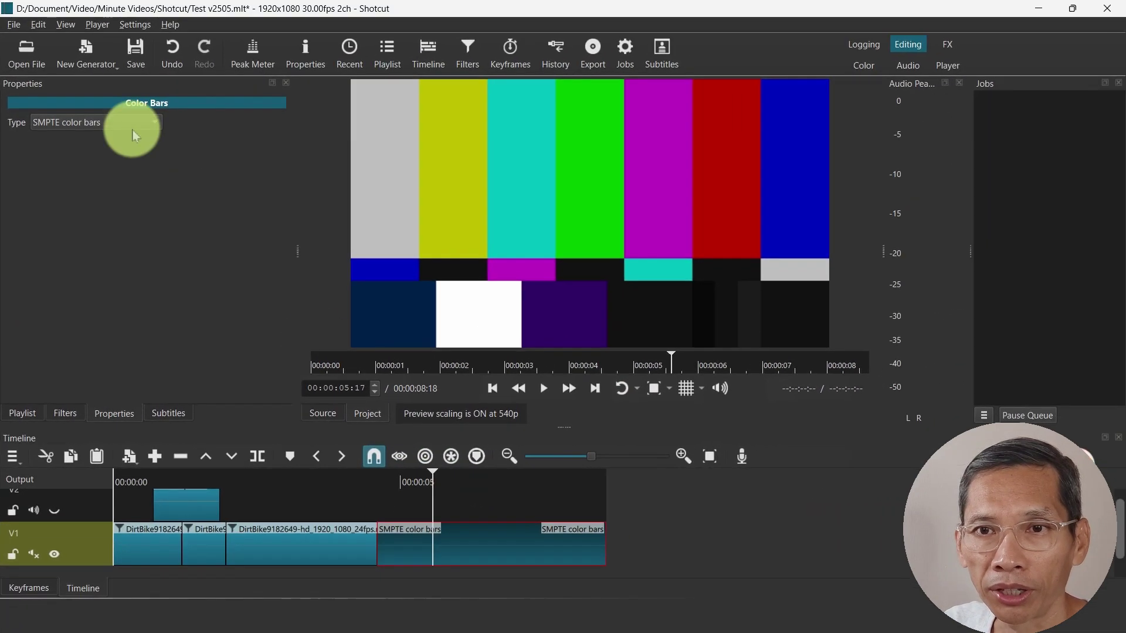
click(134, 135)
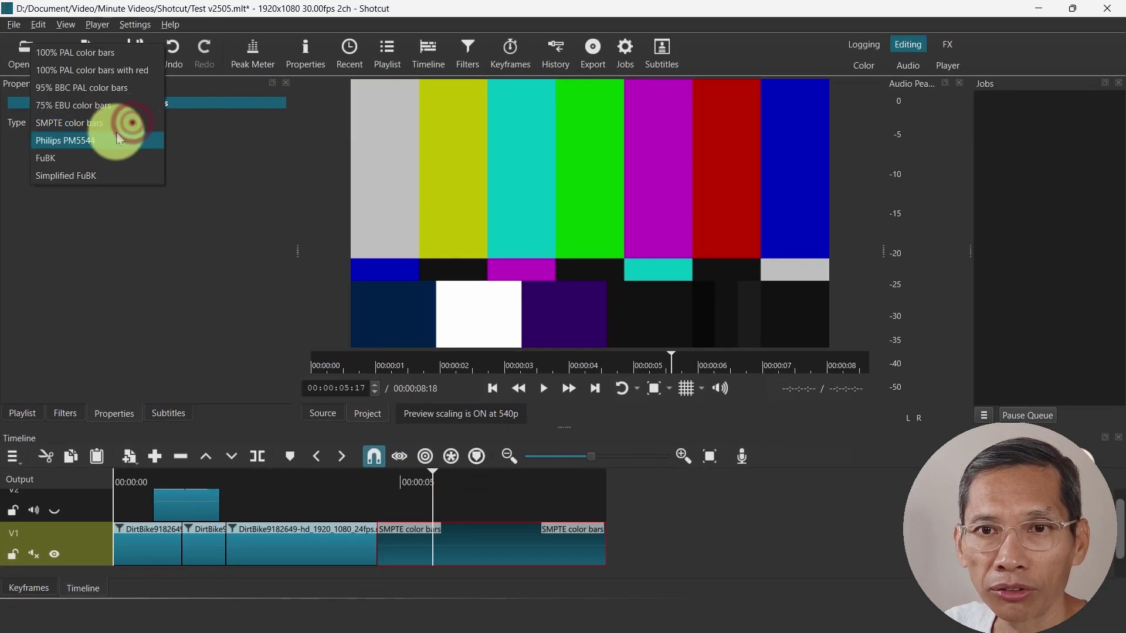
click(104, 141)
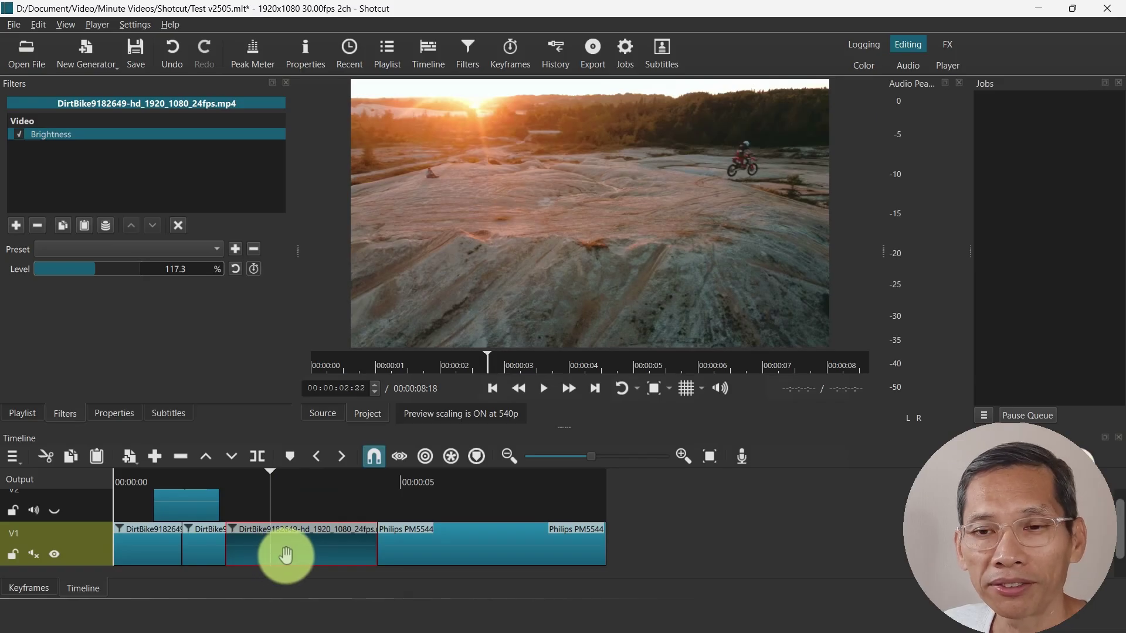
Add a Stabilize filter to the dirt-bike clip by searching 'stab'
click(16, 225)
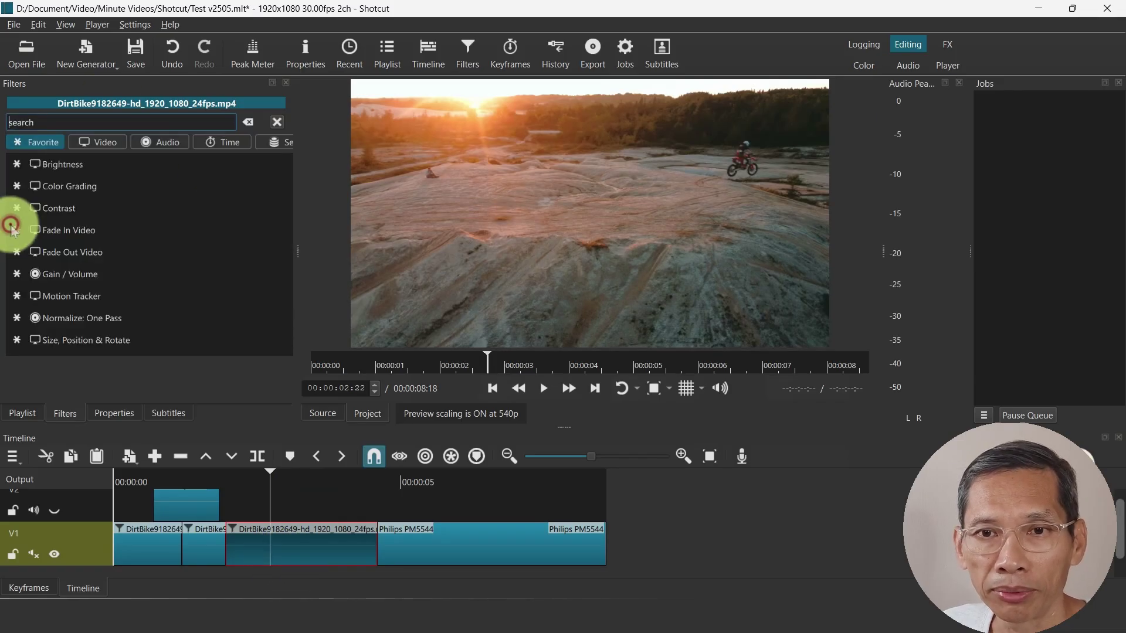
text(stab)
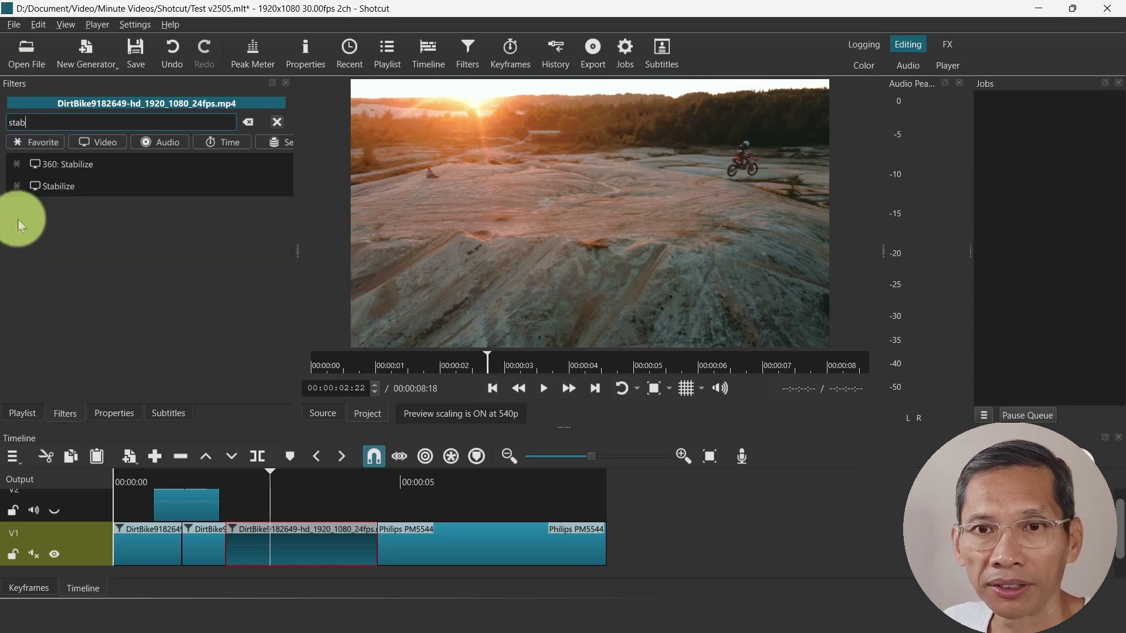
click(47, 186)
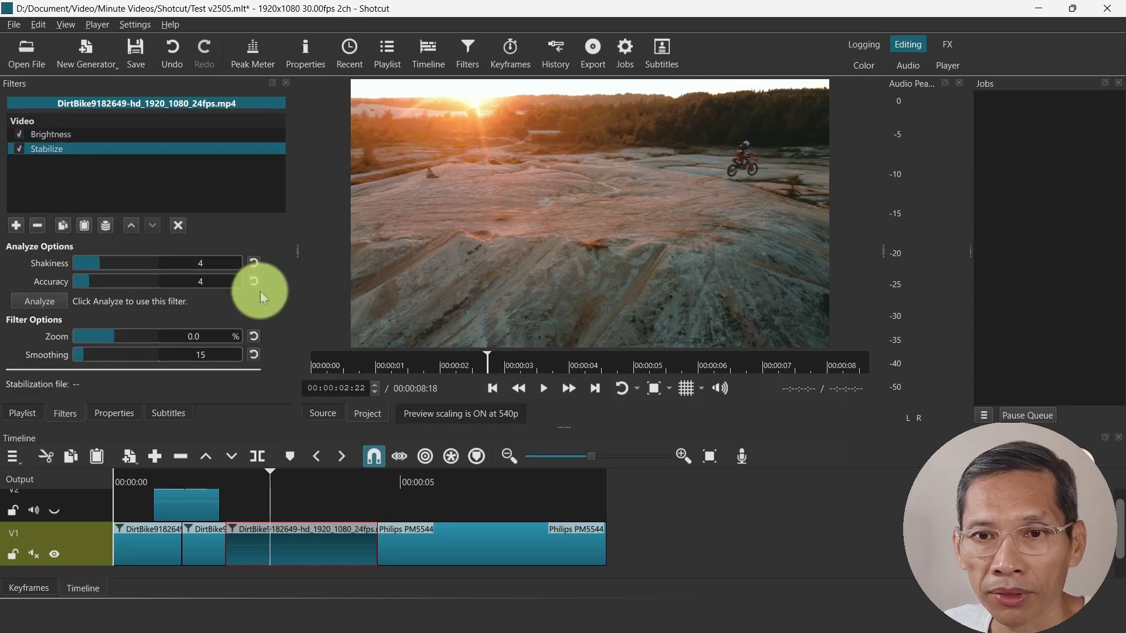
Analyze the clip, saving the analysis as the new file TextStabv2505-r2.stab instead of overwriting
click(40, 302)
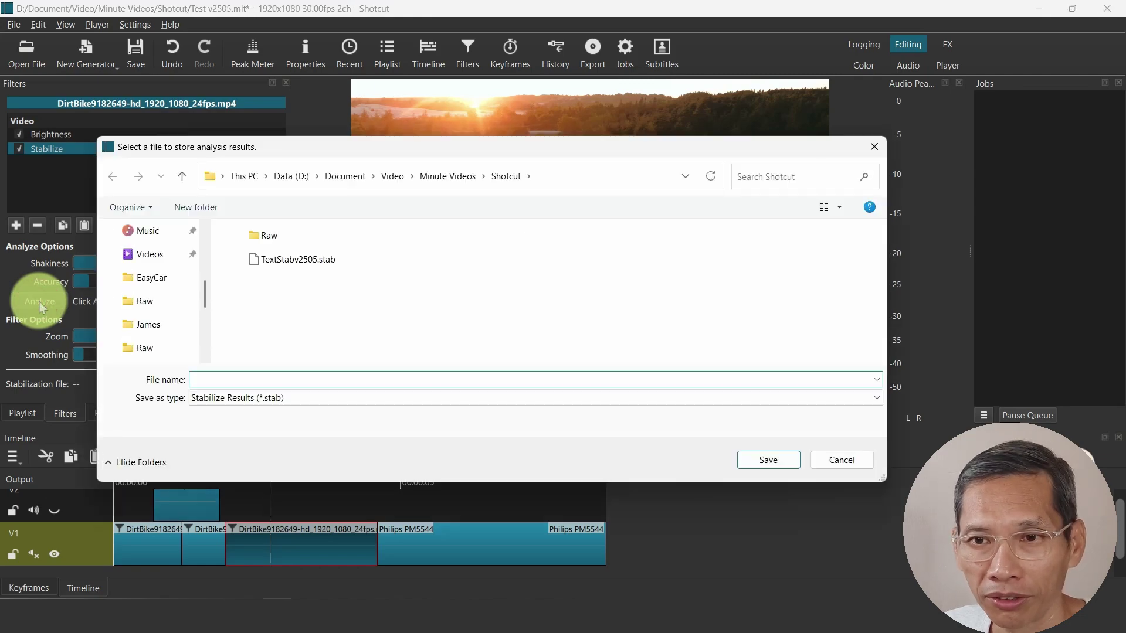
click(277, 258)
click(269, 379)
key(Return)
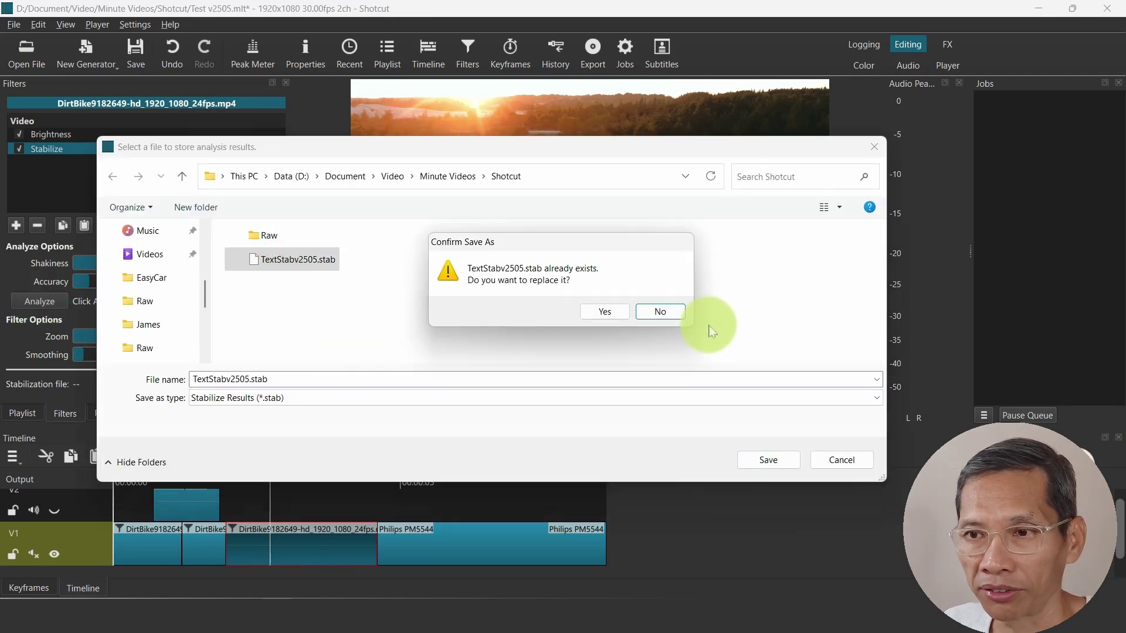
click(676, 317)
click(246, 378)
text(-2)
key(Return)
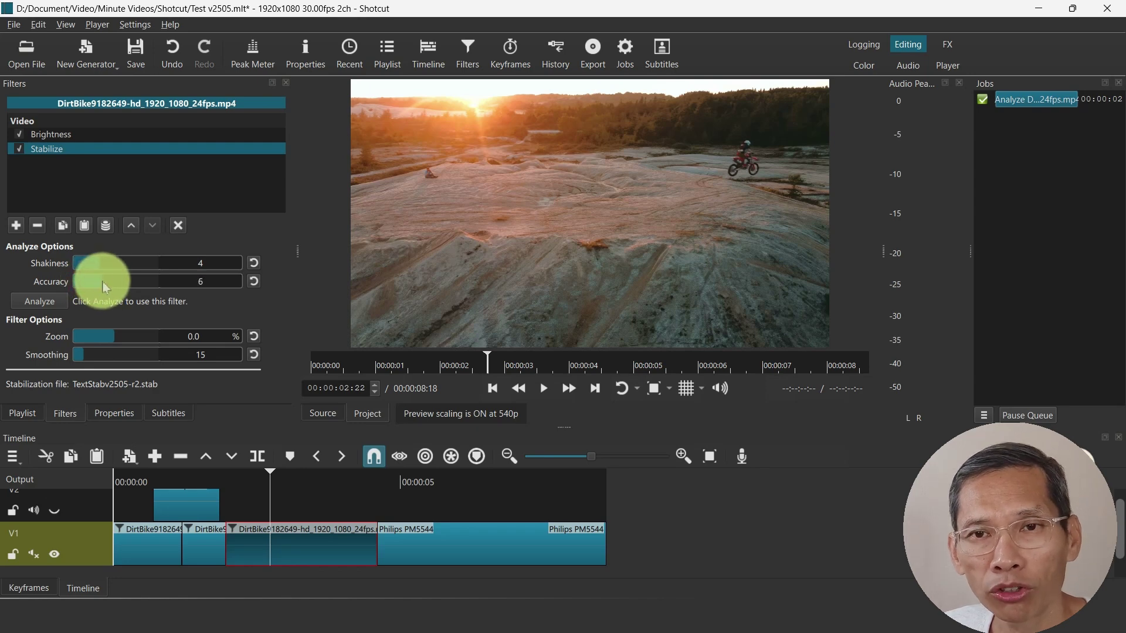
Rerun the Stabilize filter analysis from the File menu and confirm the job
click(14, 24)
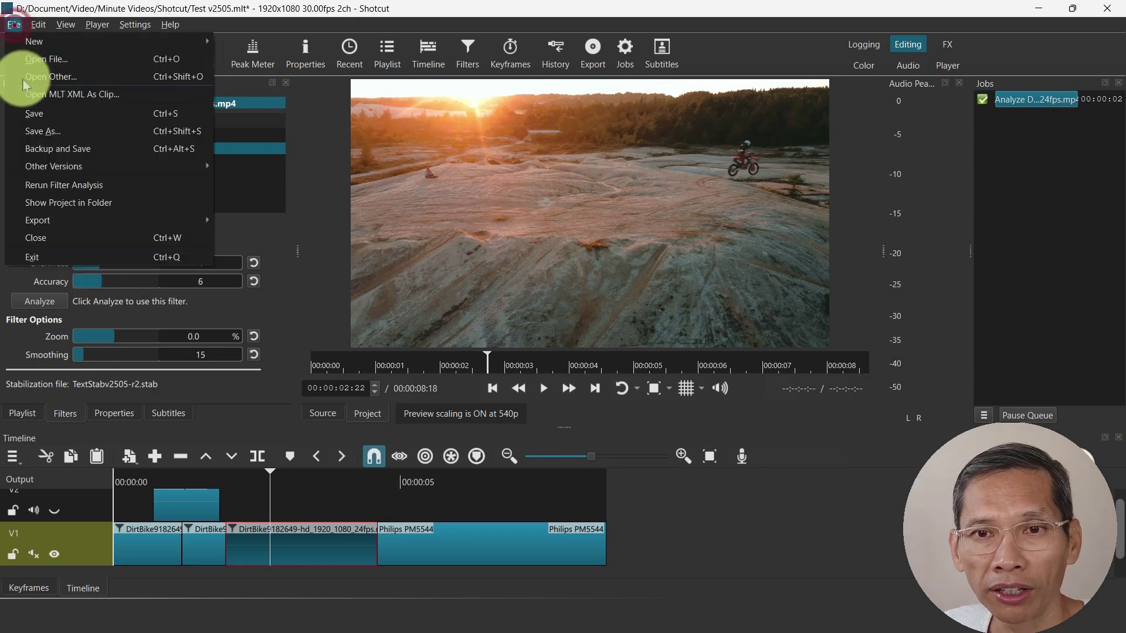
click(45, 185)
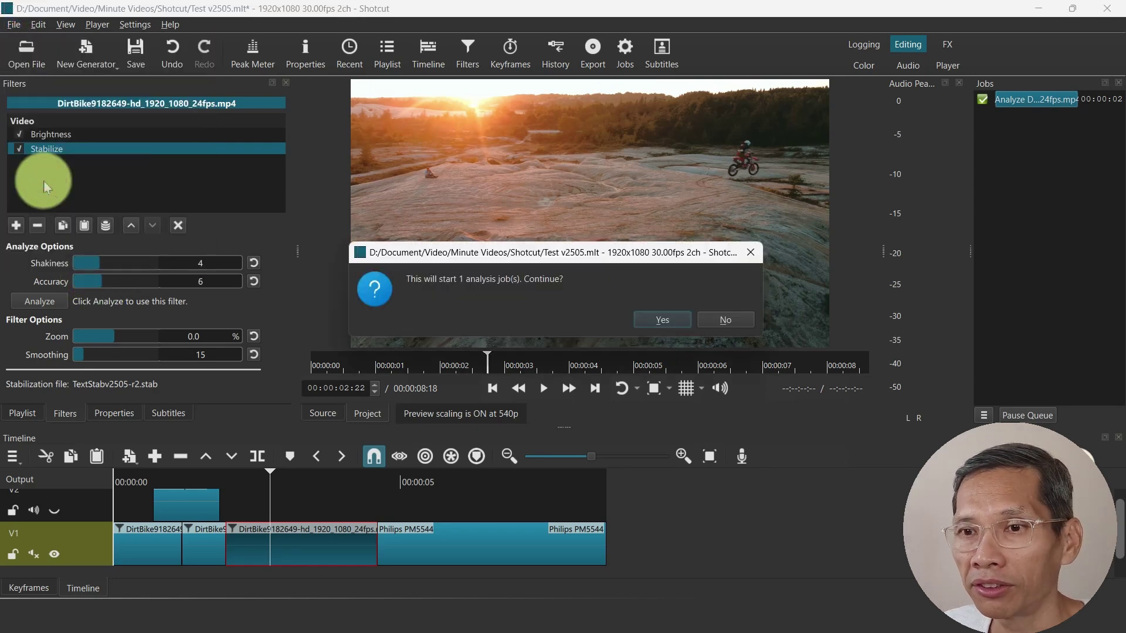
click(662, 320)
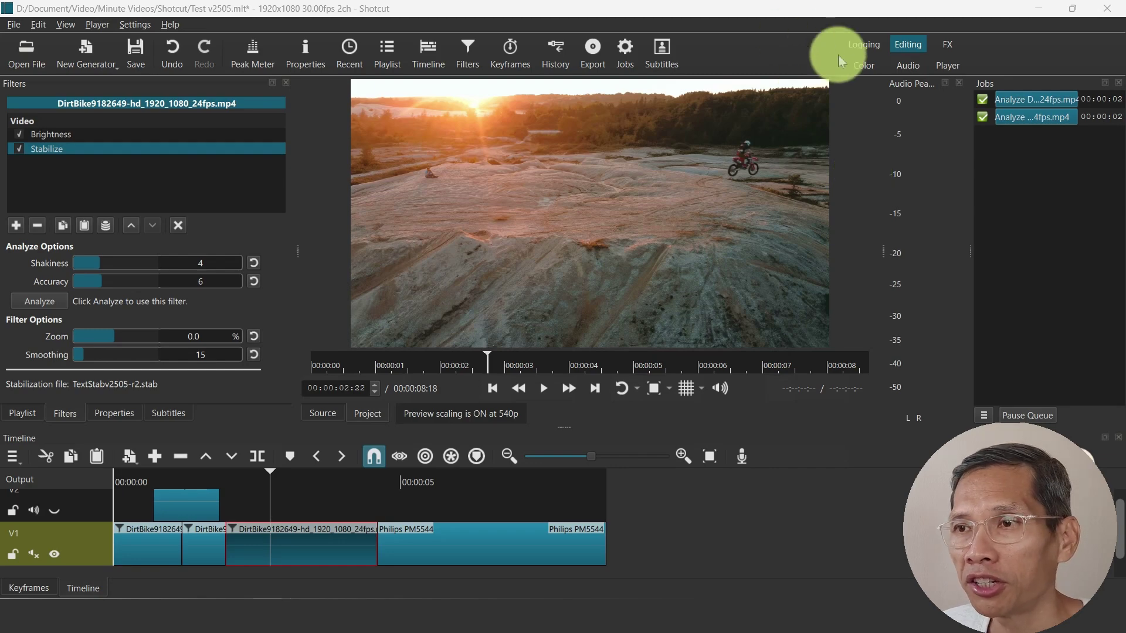
Open Walking KLCC.mp4 in the Source player, skip the edit-friendly conversion, and pause it
click(11, 25)
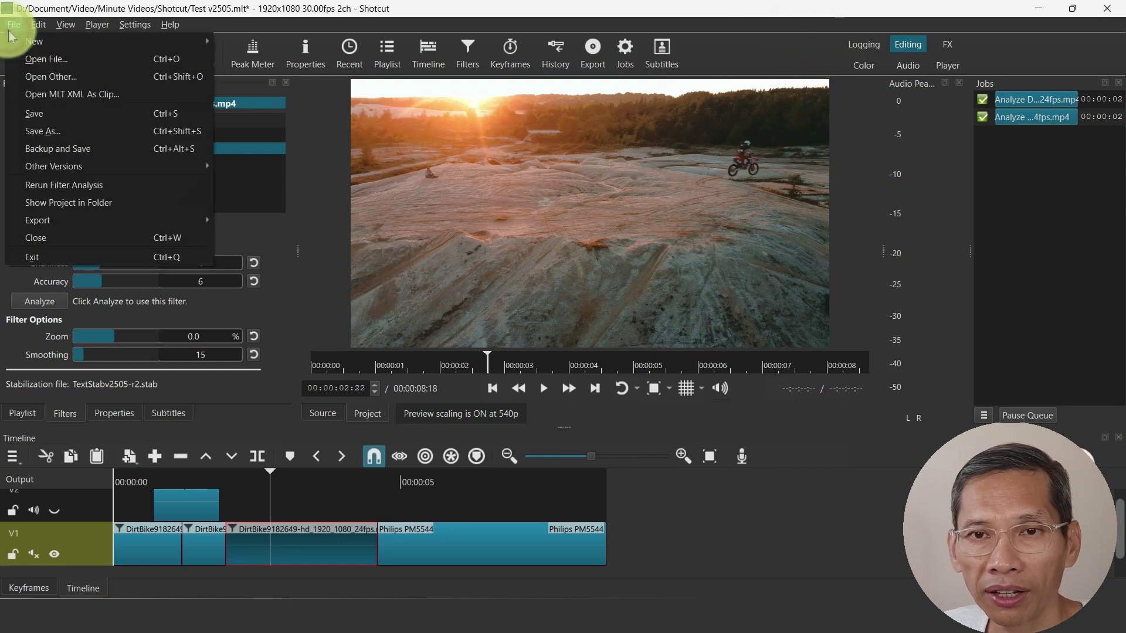
click(23, 60)
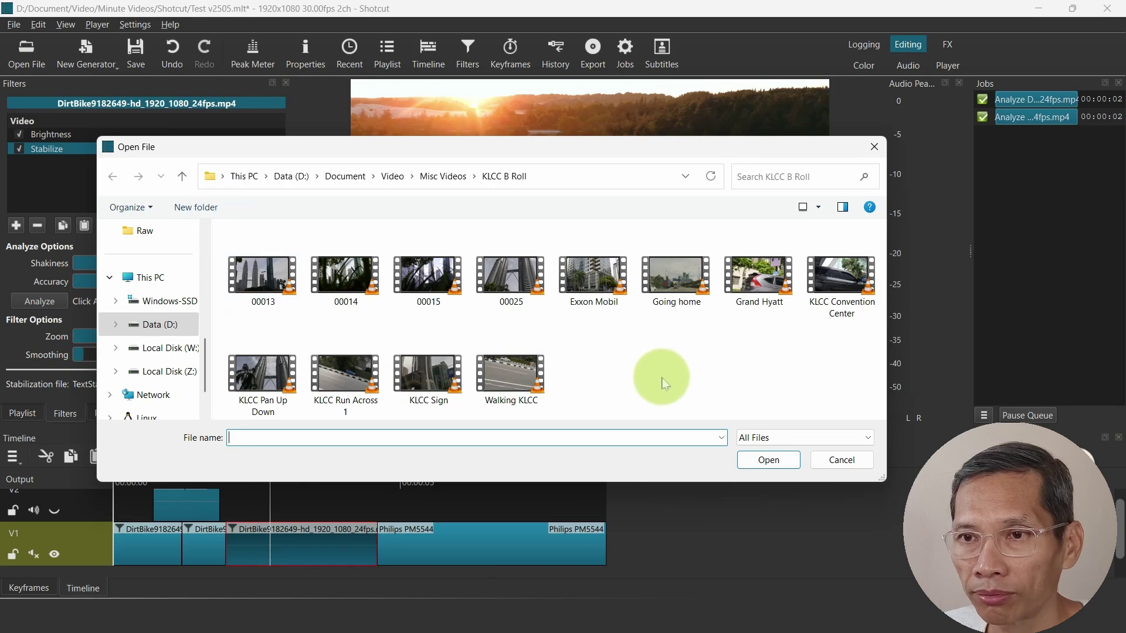
double_click(509, 375)
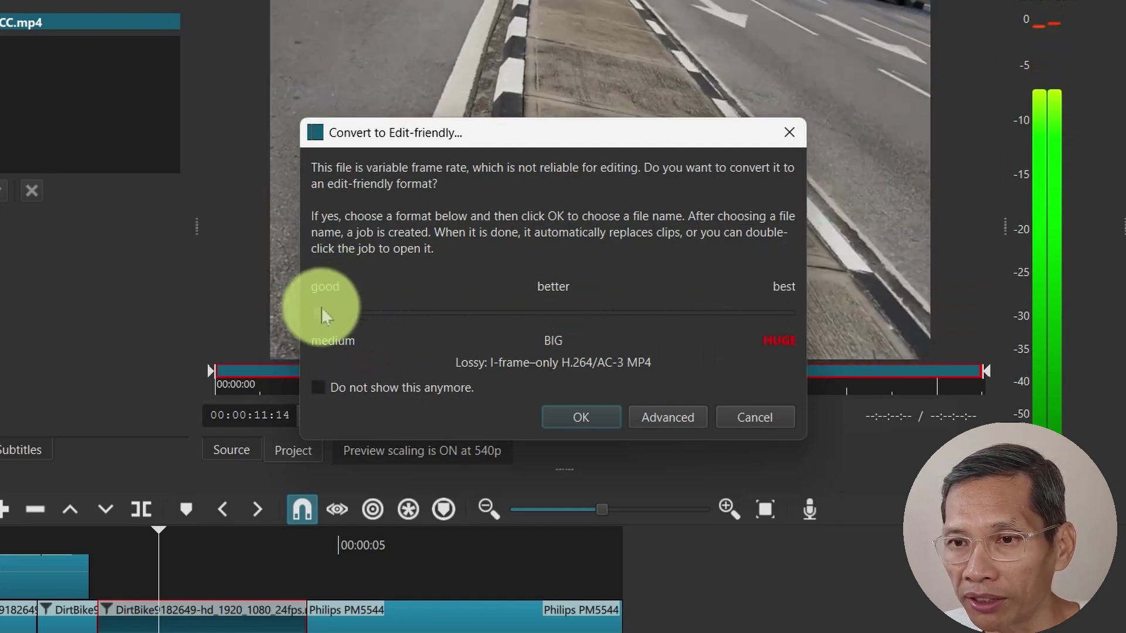
drag(320, 312, 790, 284)
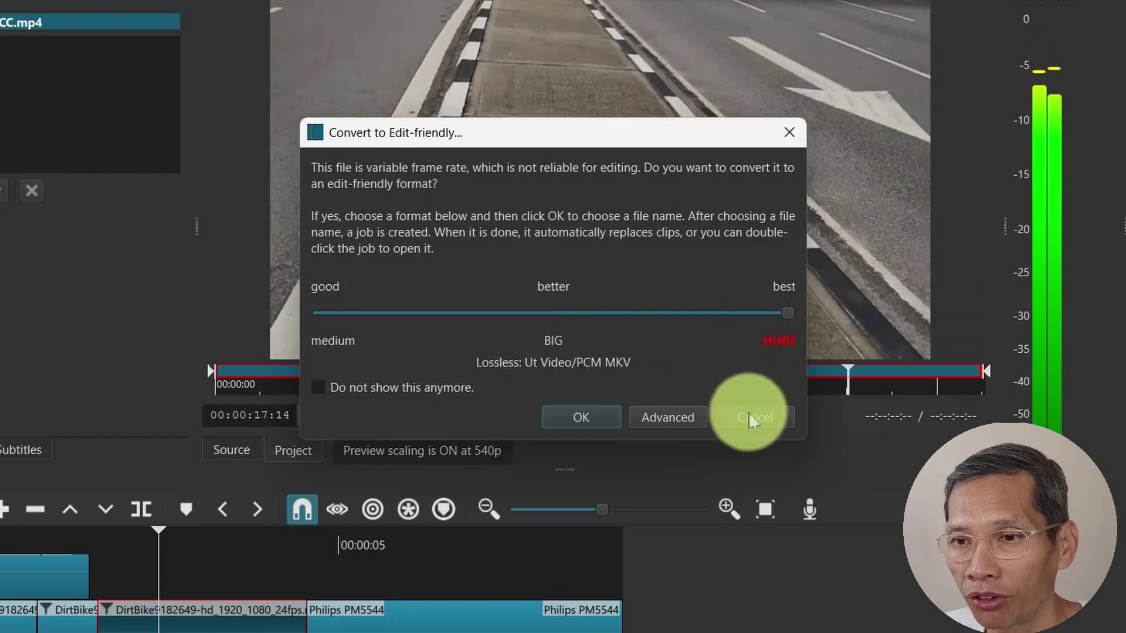
click(751, 418)
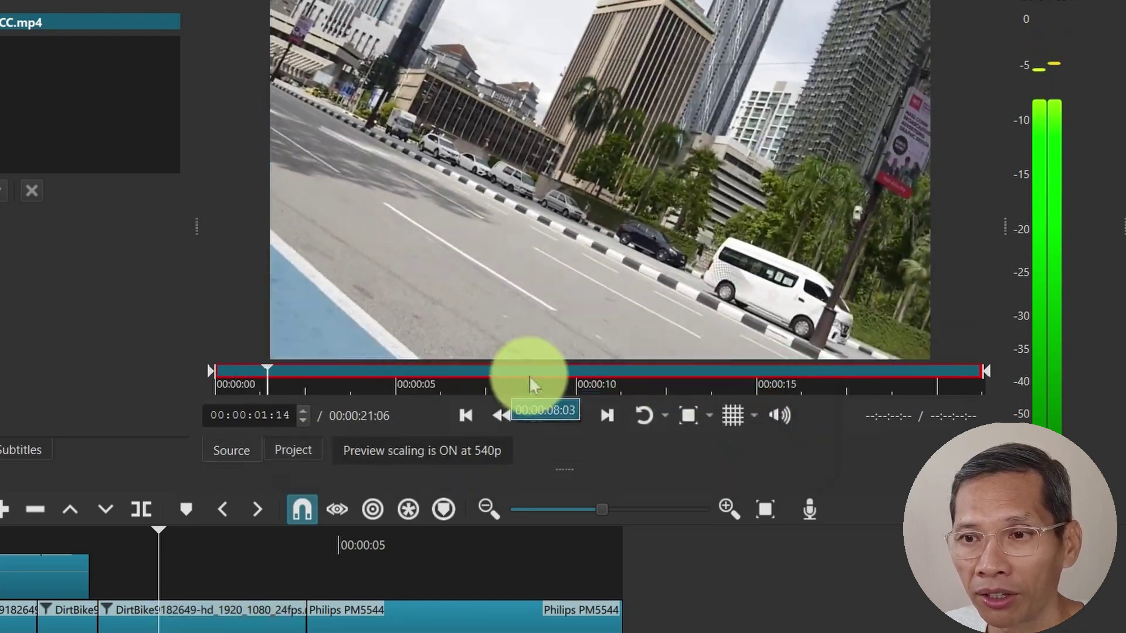
click(539, 416)
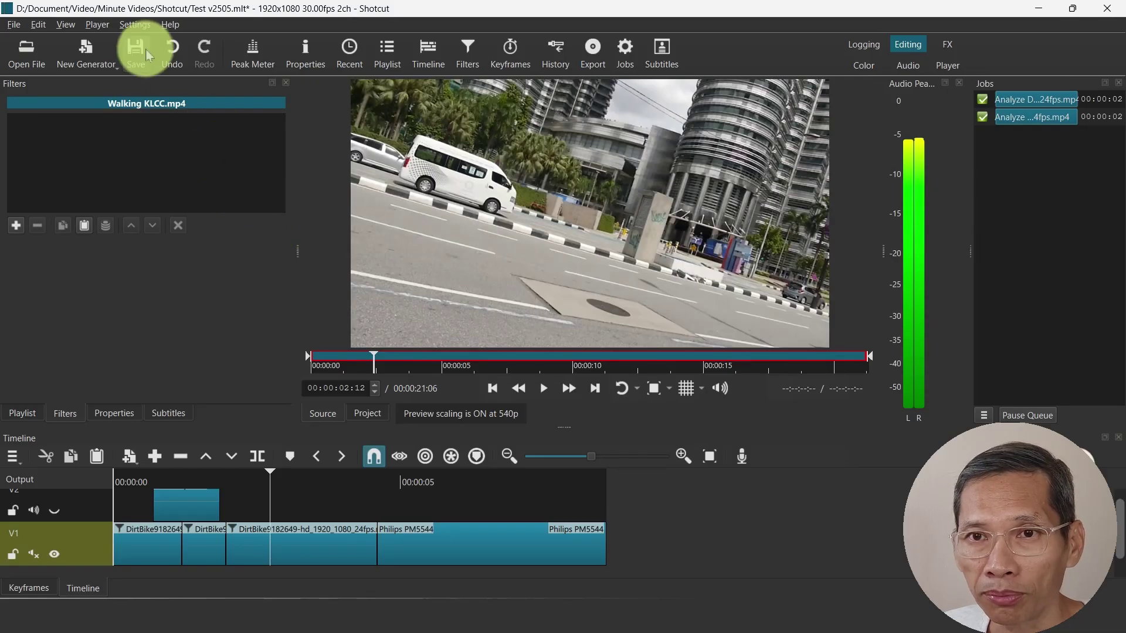
click(135, 25)
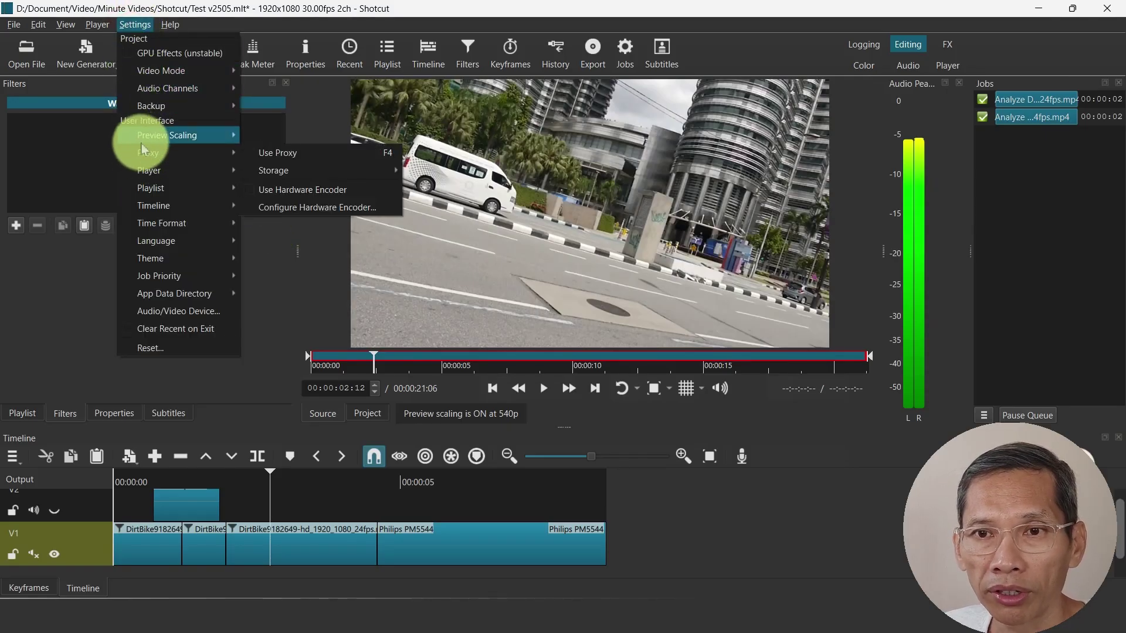
mouse_move(144, 136)
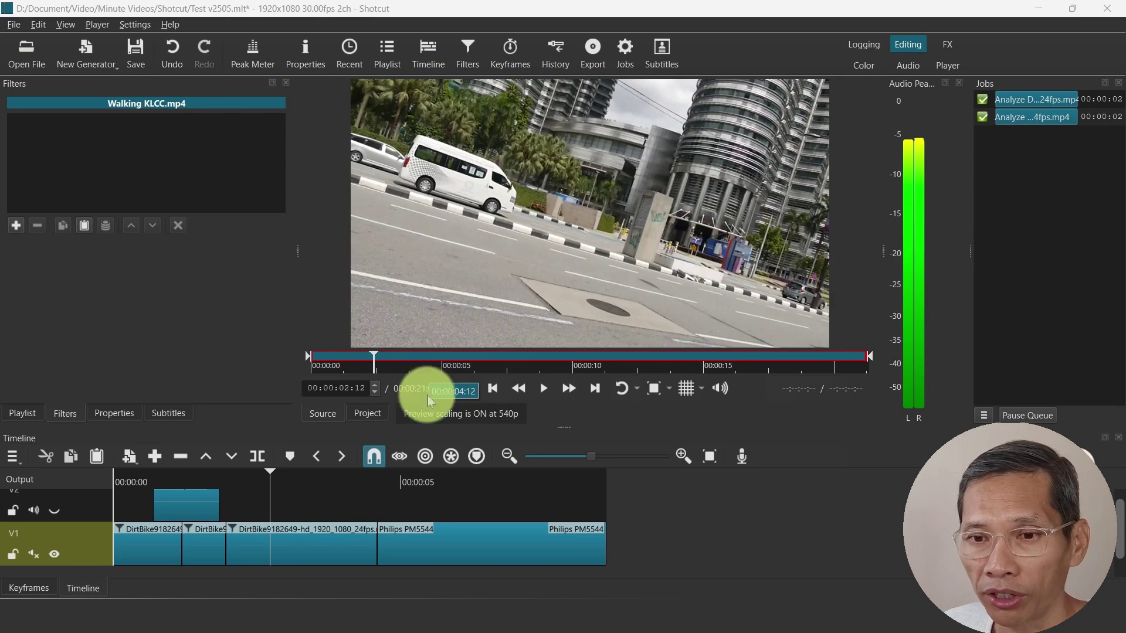
Add Obscure With Mosaic to the first DirtBike clip and move its mask toward the upper left
click(273, 537)
click(142, 534)
click(16, 225)
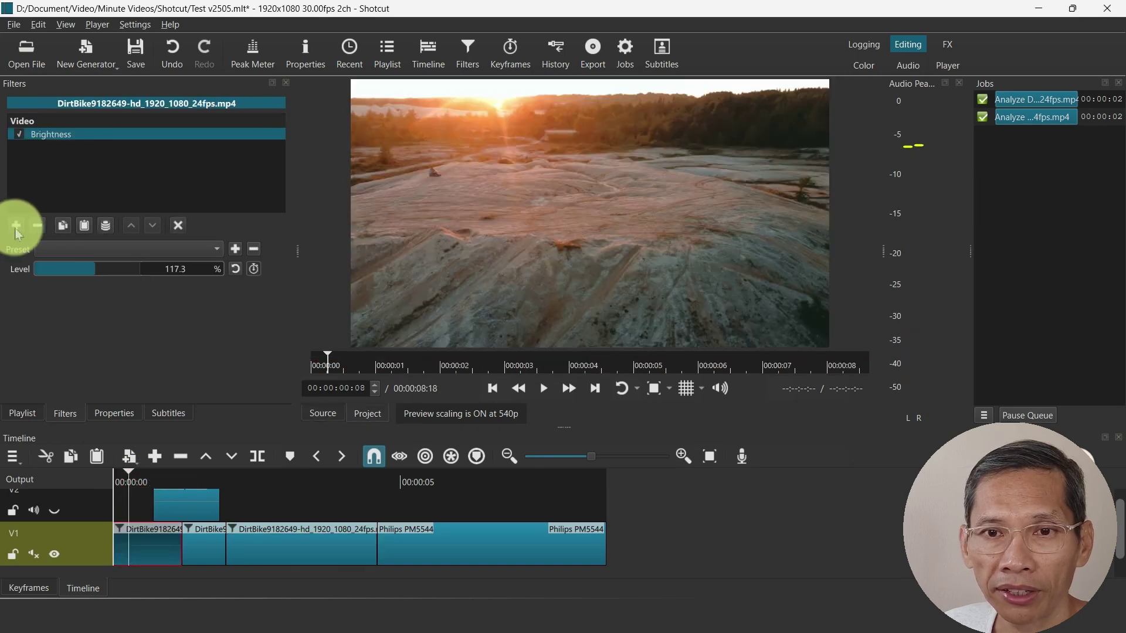
text(obs)
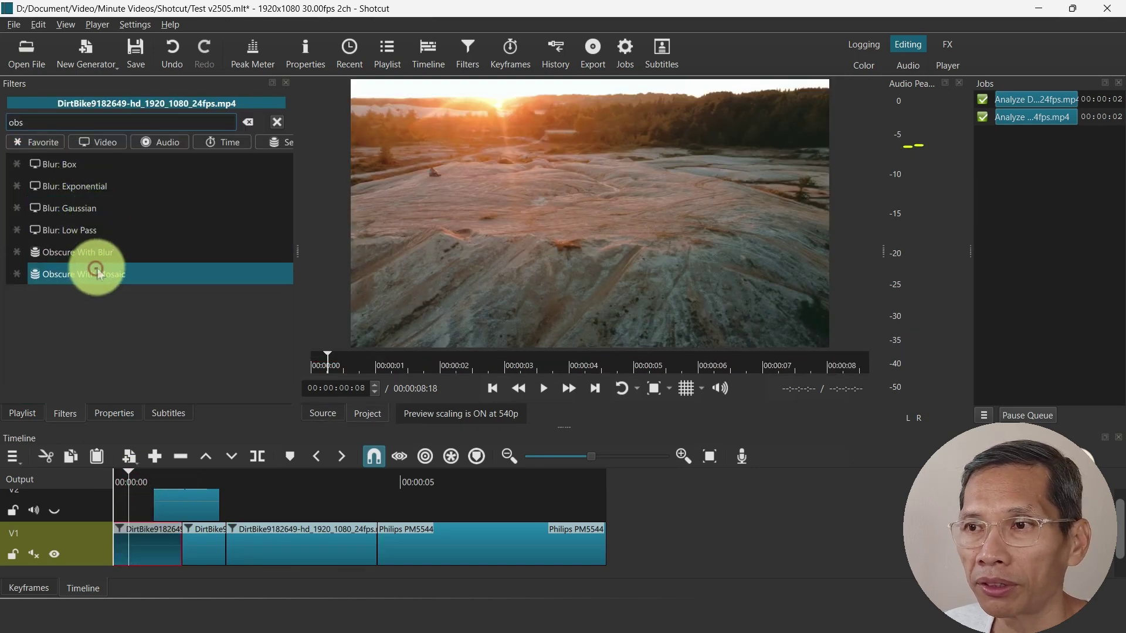
click(187, 271)
drag(564, 215, 463, 181)
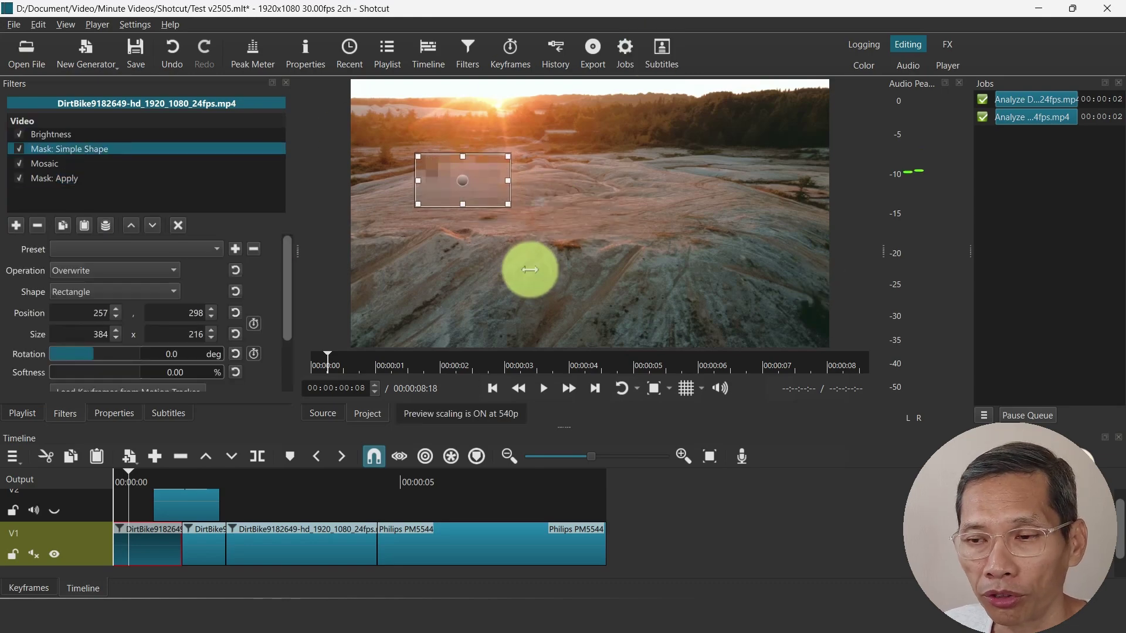